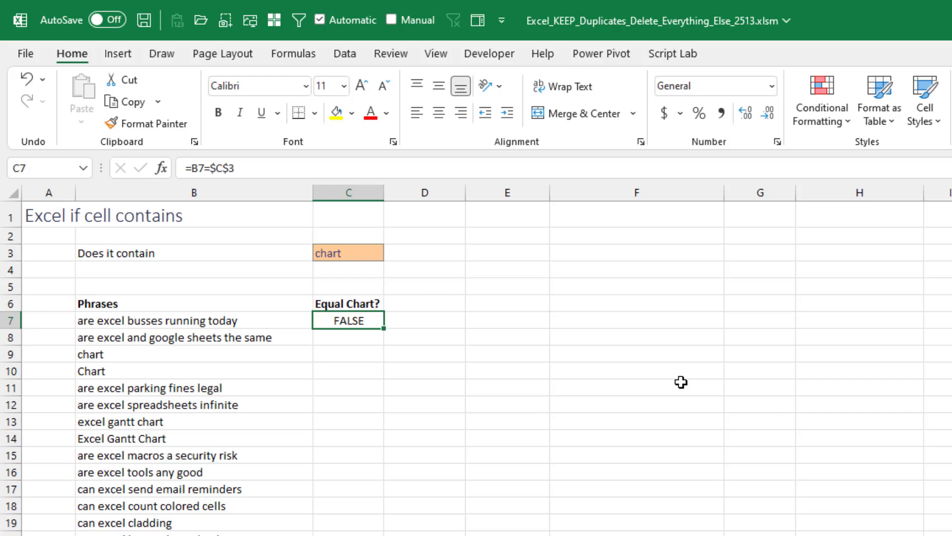
# - Fill C7's exact-match check down column C, then compare its results for 'chart' and 'Chart' in rows 9–10
pyautogui.press('F2')
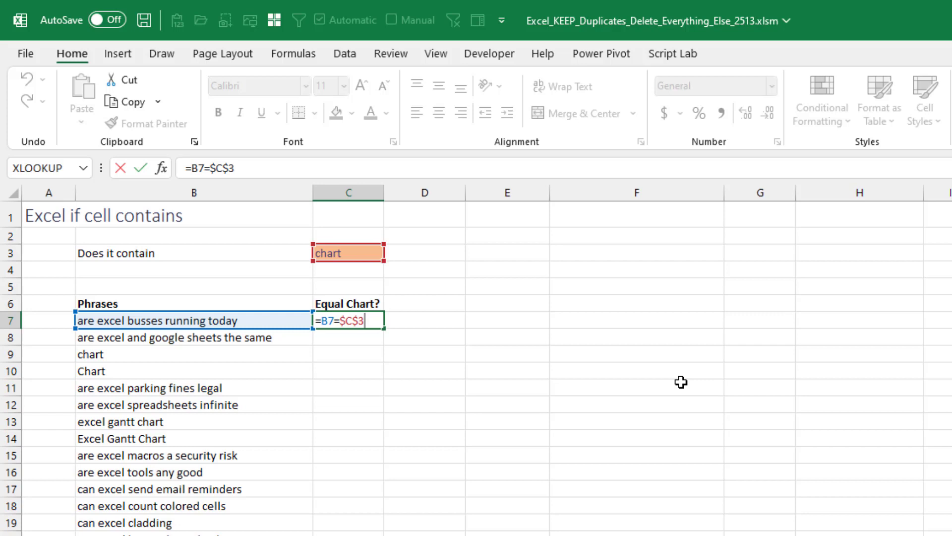
pyautogui.hotkey('ctrl', 'Return')
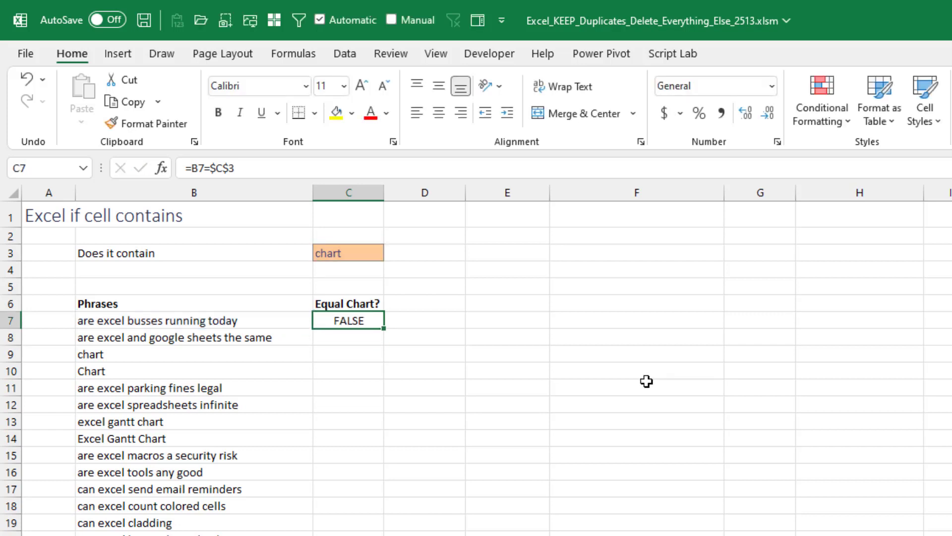
pyautogui.doubleClick(382, 330)
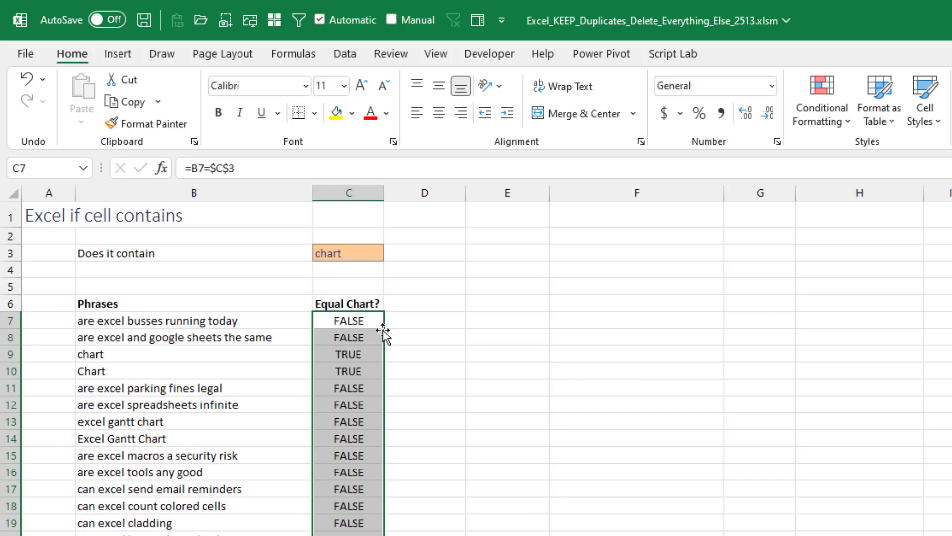
pyautogui.click(362, 354)
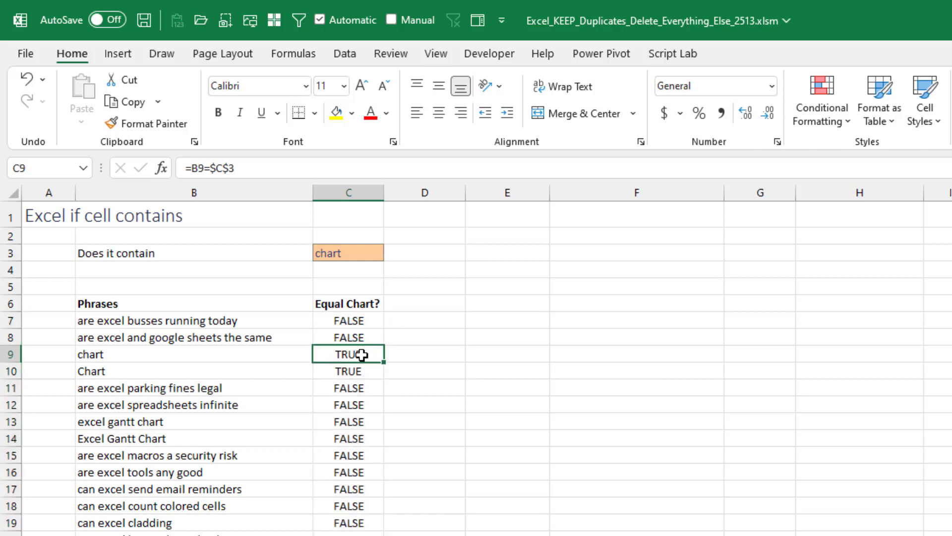
pyautogui.click(125, 354)
pyautogui.click(122, 370)
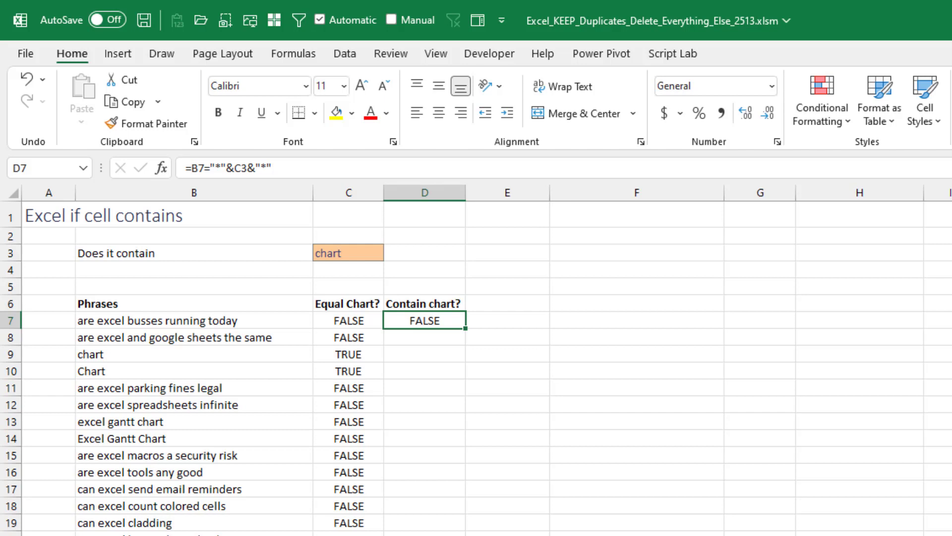
# - Confirm =B7="*"&C3&"*" in D7, fill it down column D, and check D9 and D10 show FALSE
pyautogui.press('F2')
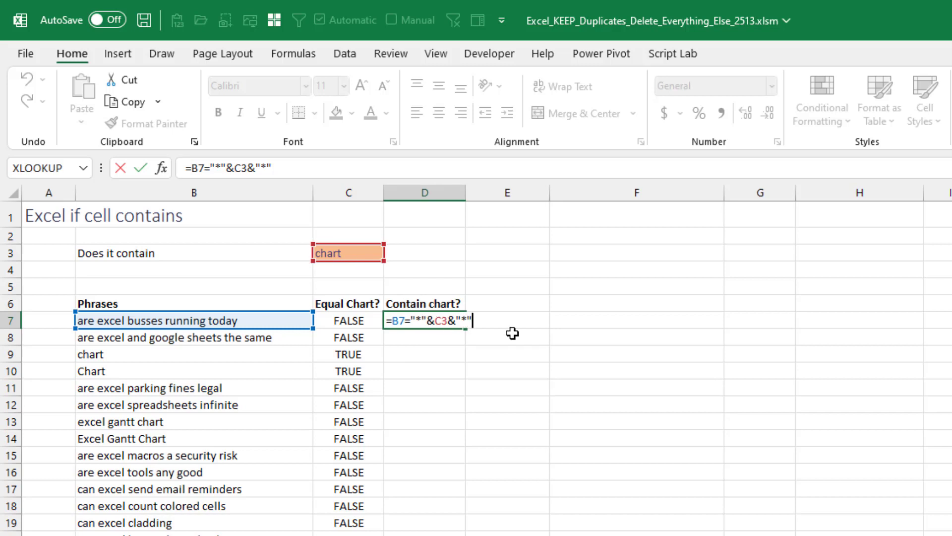
pyautogui.hotkey('ctrl', 'Return')
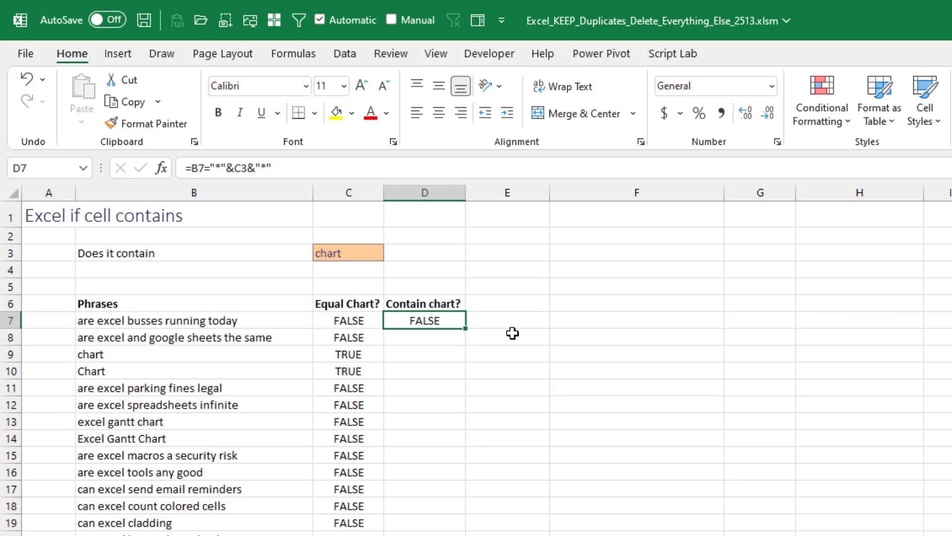
pyautogui.doubleClick(465, 328)
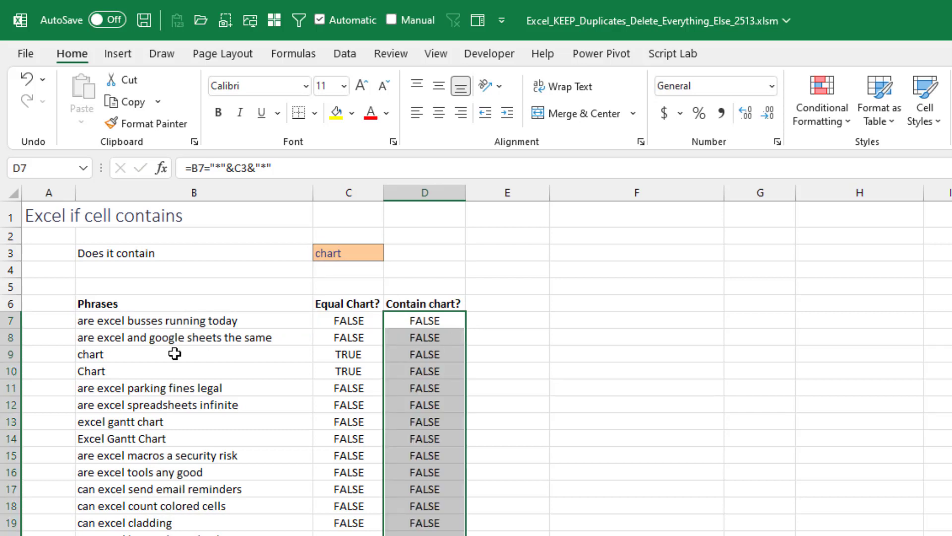
pyautogui.click(405, 356)
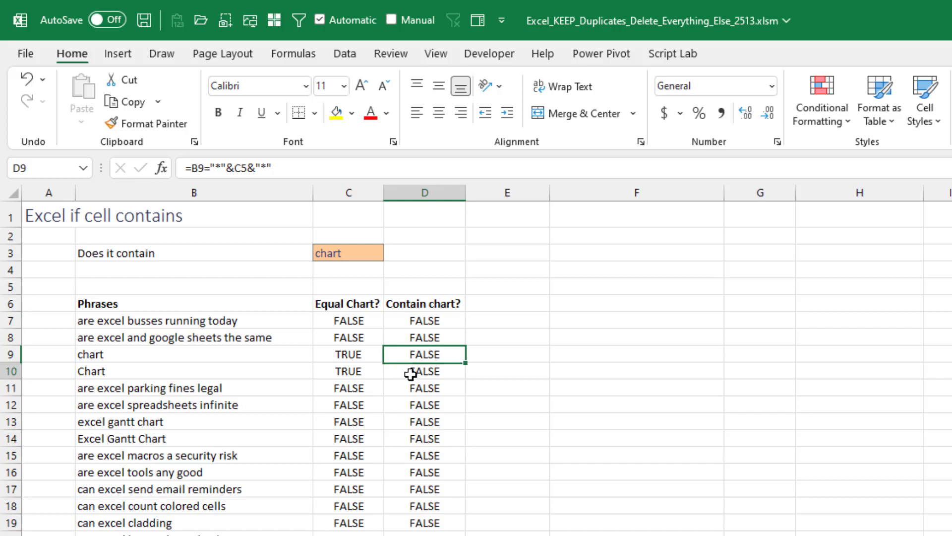
pyautogui.click(410, 375)
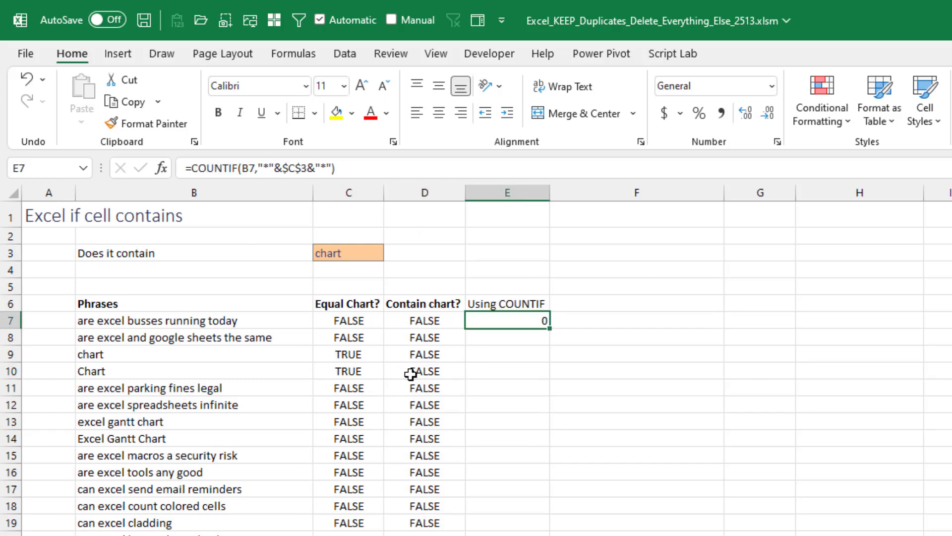
# - Fill E7's COUNTIF(B7,"*"&$C$3&"*") formula down column E and check the chart phrases return 1
pyautogui.press('F2')
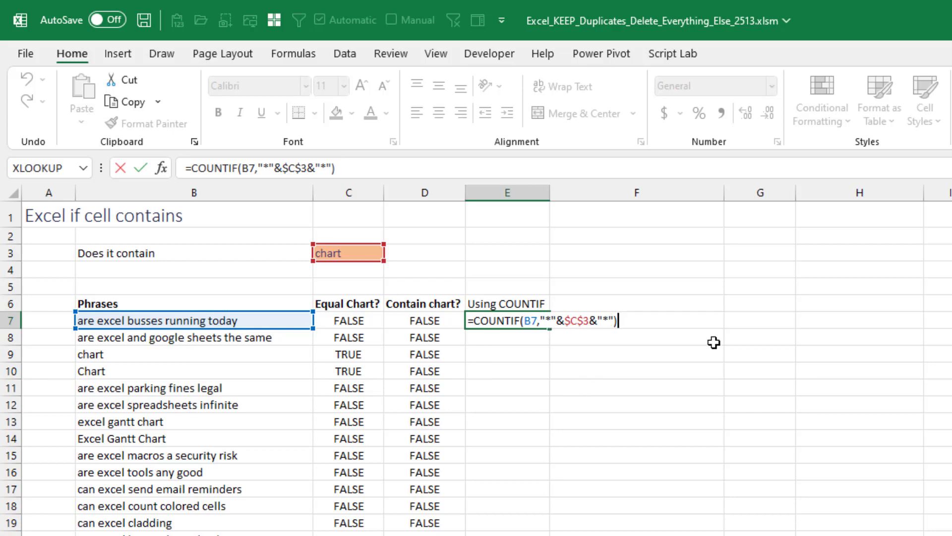
pyautogui.press('Return')
pyautogui.press('Up')
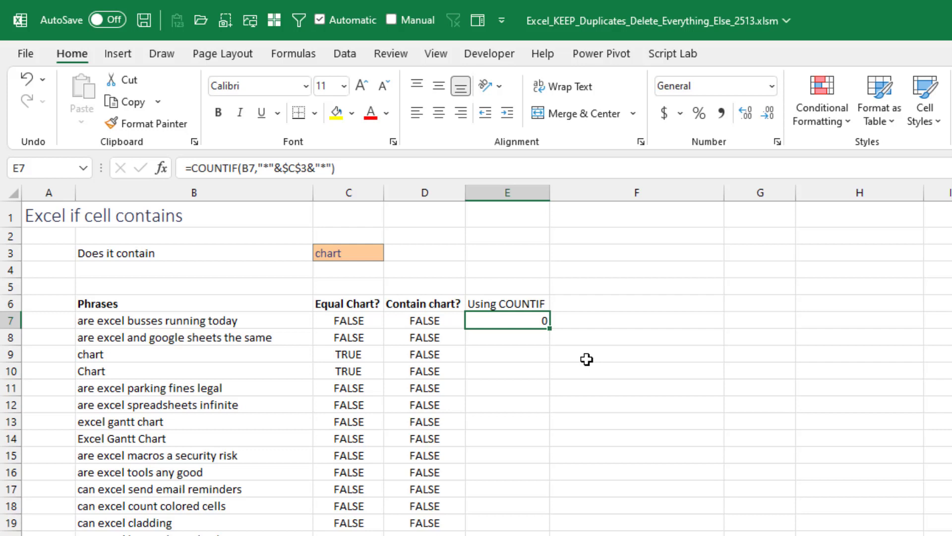
pyautogui.doubleClick(548, 329)
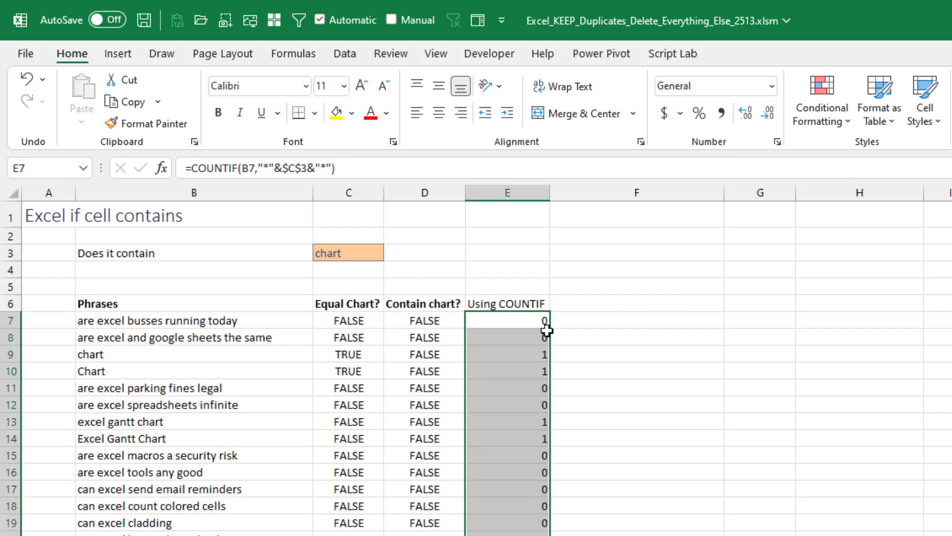
pyautogui.click(538, 351)
pyautogui.click(518, 372)
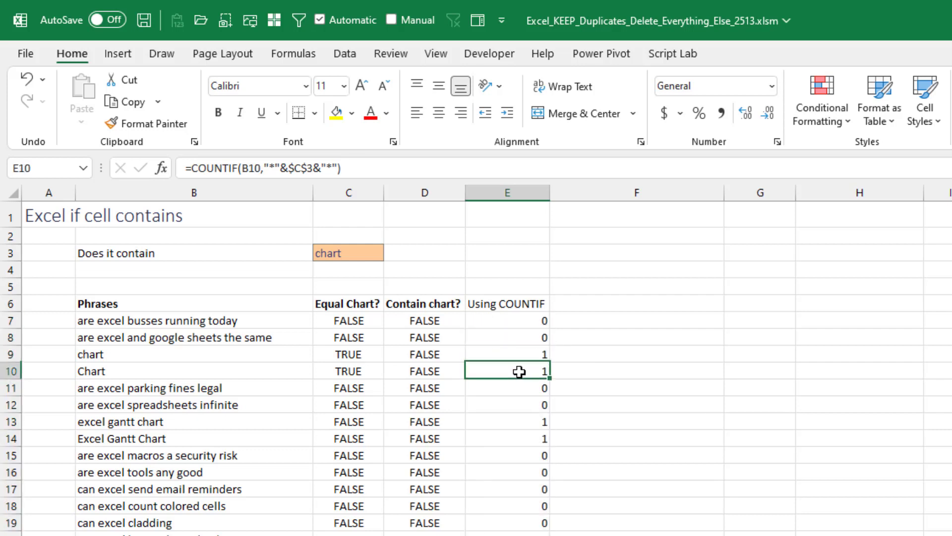
pyautogui.click(521, 426)
pyautogui.moveTo(520, 427); pyautogui.dragTo(523, 429)
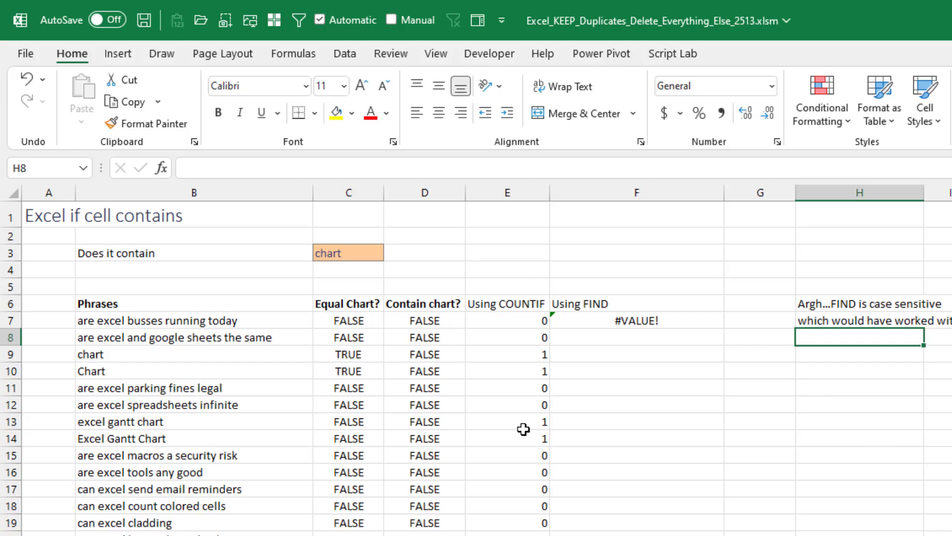
# - Confirm =FIND($C$3,B7) in F7, fill it down column F, and check F13 returns 13
pyautogui.press('Up')
pyautogui.press('Left')
pyautogui.press('Left')
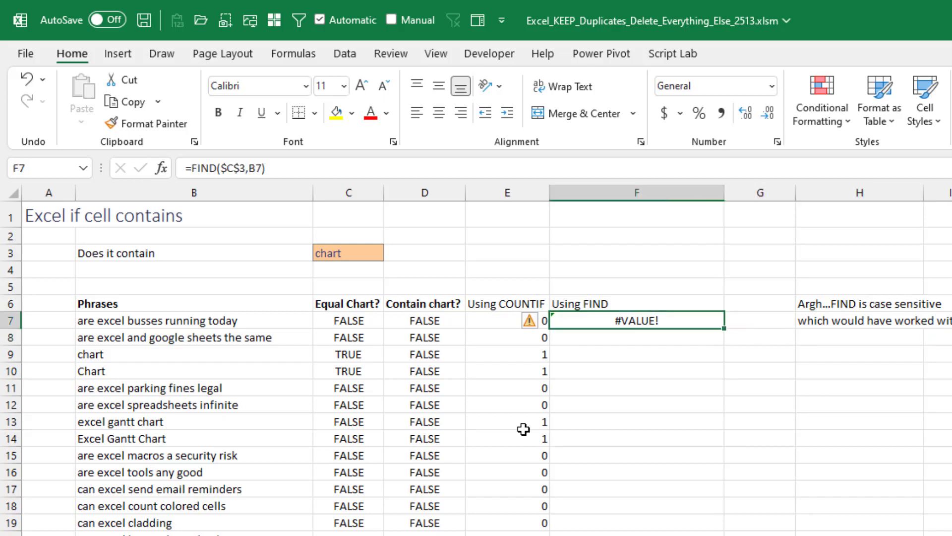
pyautogui.press('F2')
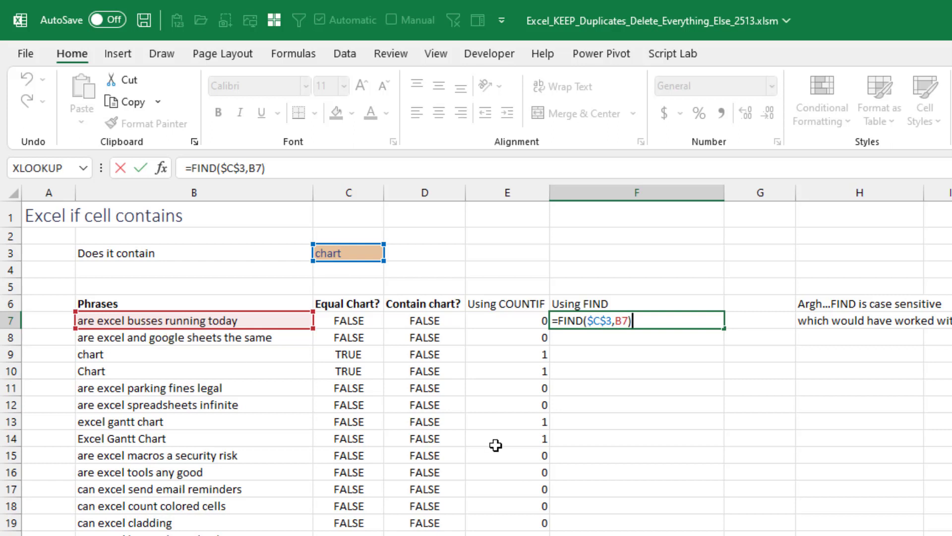
pyautogui.hotkey('ctrl', 'Return')
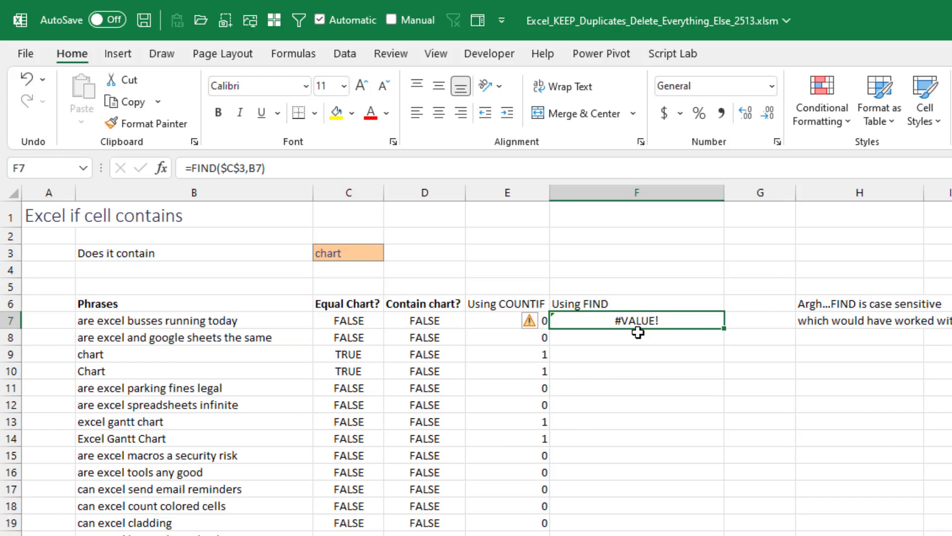
pyautogui.doubleClick(724, 328)
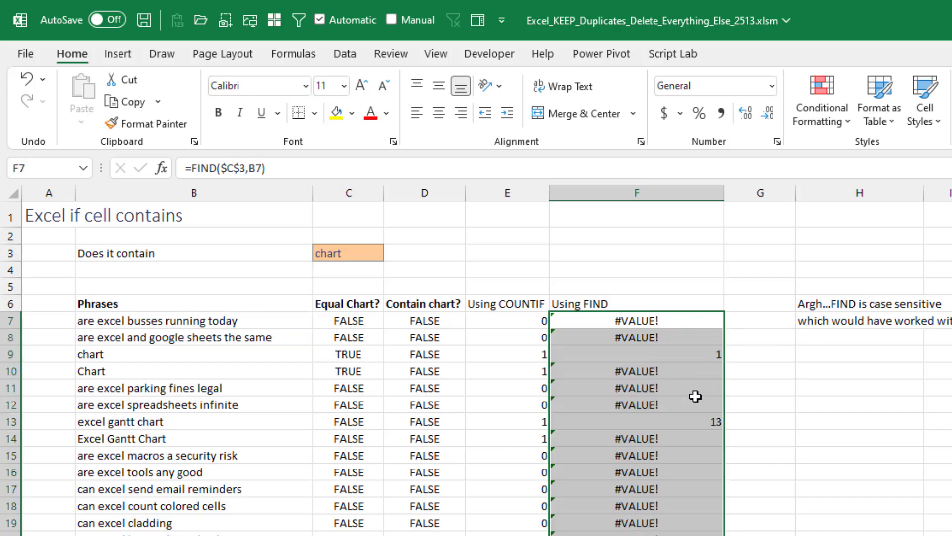
pyautogui.click(660, 424)
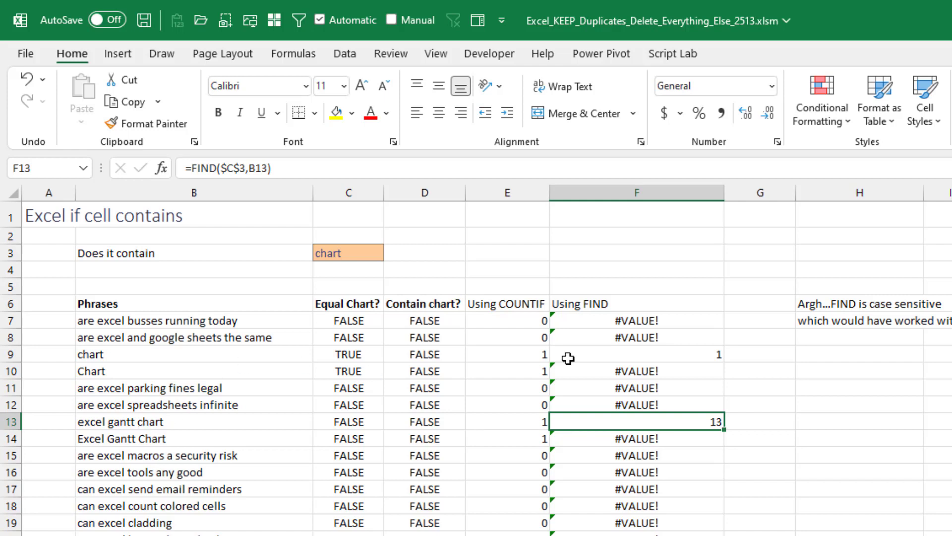
# - Wrap F7's FIND formula in SIGN() and fill it down column F
pyautogui.click(639, 325)
pyautogui.doubleClick(639, 326)
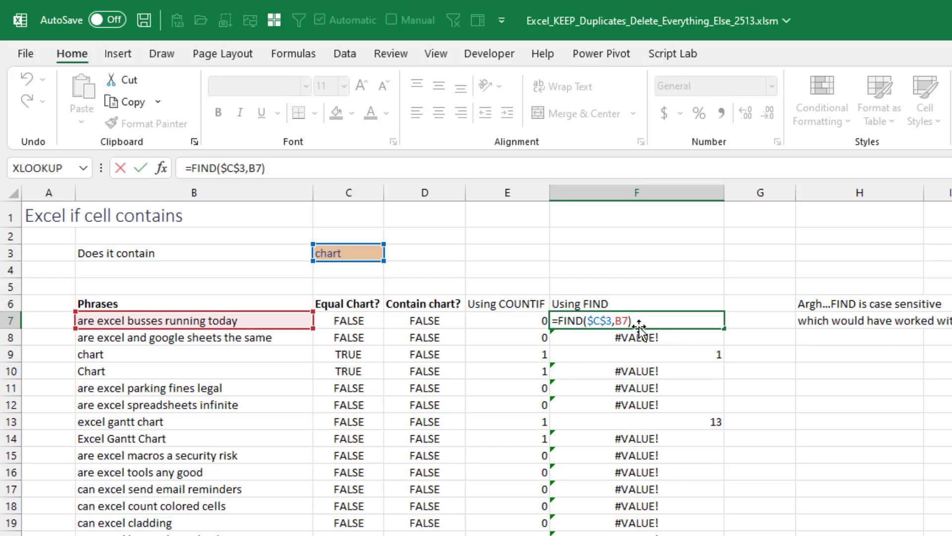
pyautogui.write('SIGN(')
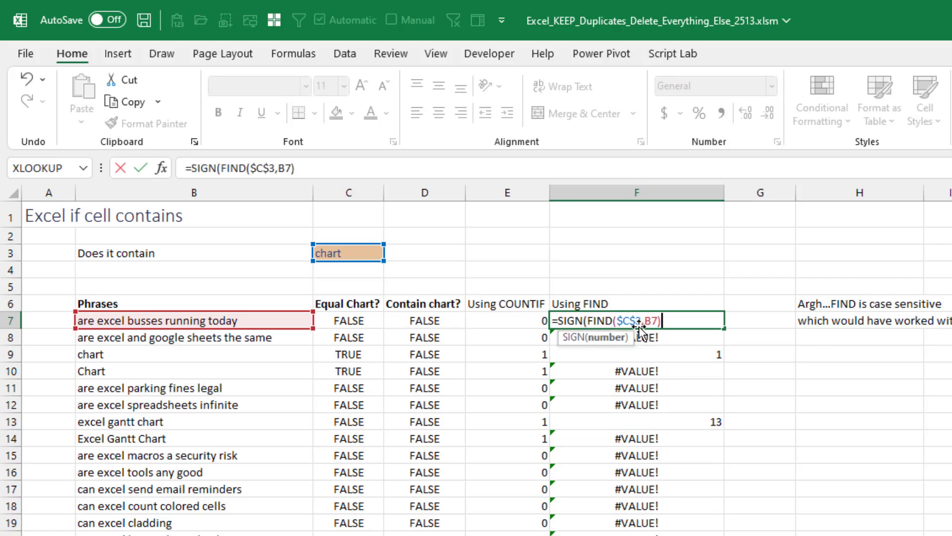
pyautogui.write(')')
pyautogui.hotkey('ctrl', 'Return')
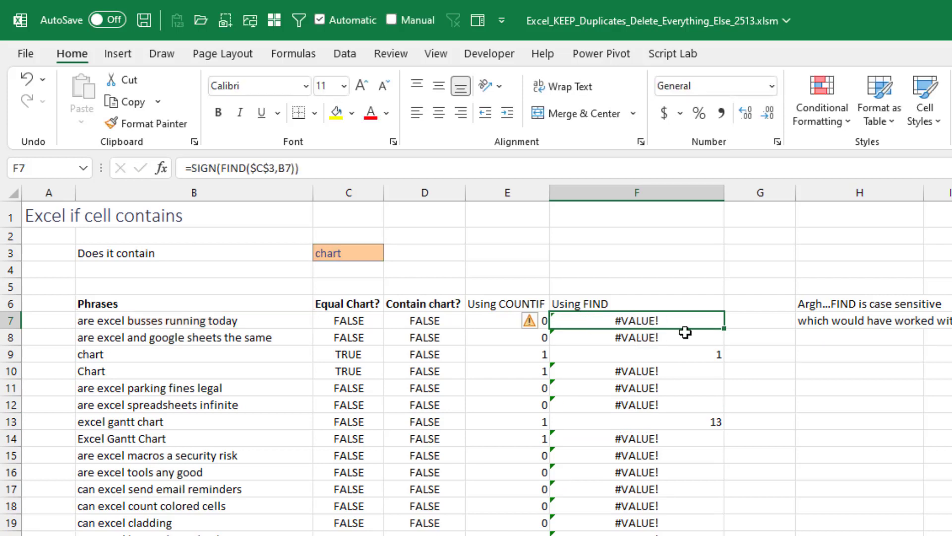
pyautogui.doubleClick(724, 331)
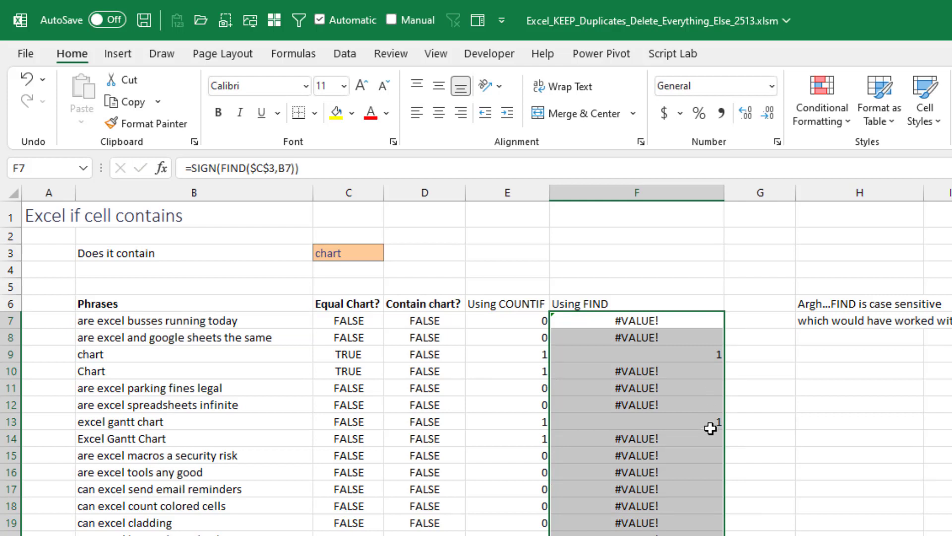
# - Wrap F7's formula in IFERROR(...,0) so errors become 0, and refill column F
pyautogui.click(656, 323)
pyautogui.doubleClick(657, 323)
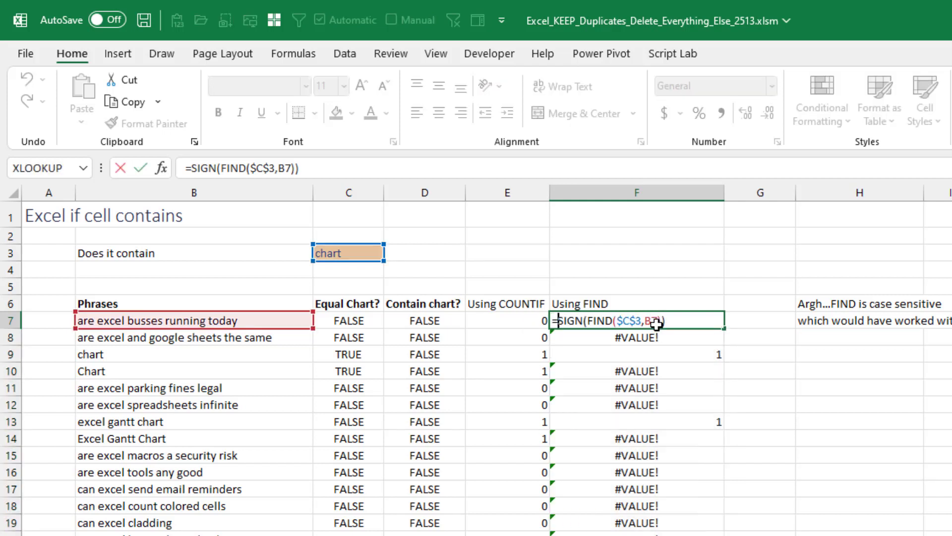
pyautogui.press('Home')
pyautogui.press('Right')
pyautogui.write('IFE')
pyautogui.press('Tab')
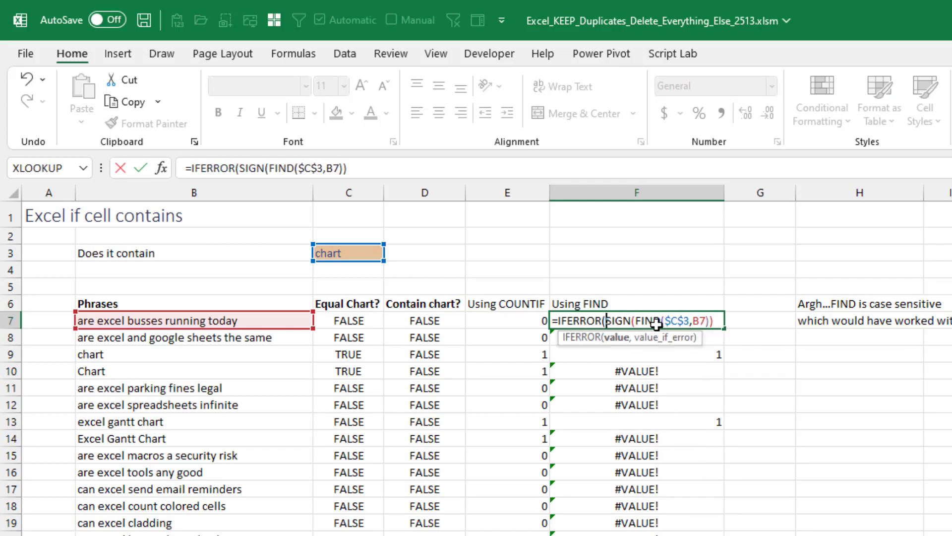
pyautogui.press('End')
pyautogui.write(',0)')
pyautogui.hotkey('ctrl', 'Return')
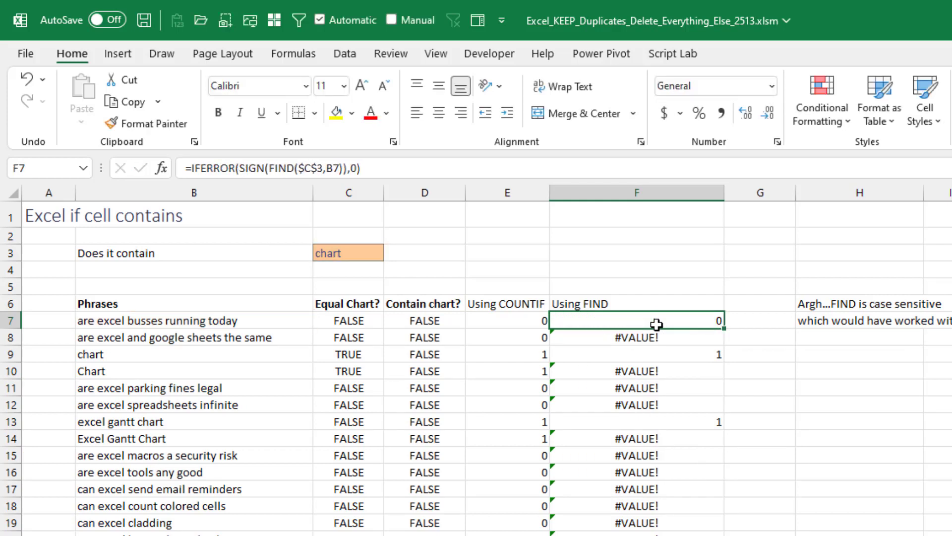
pyautogui.doubleClick(725, 329)
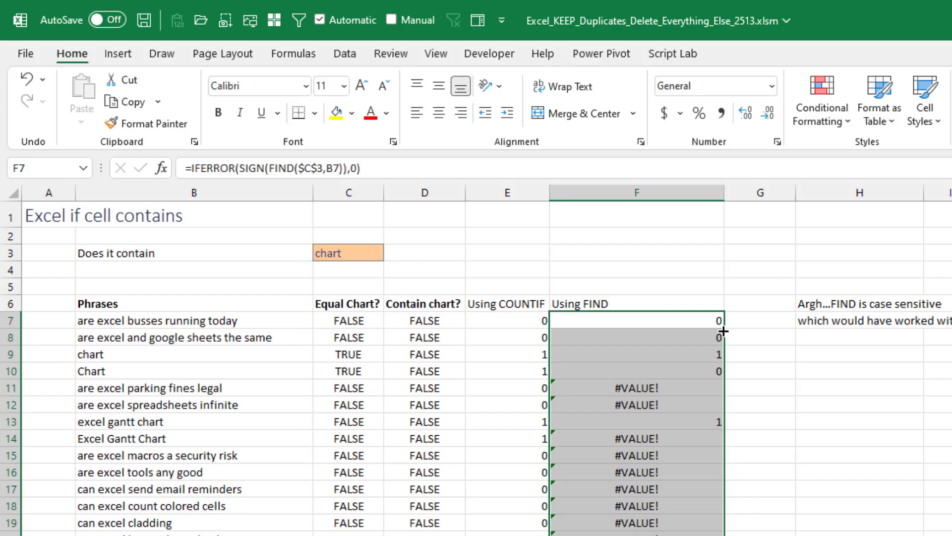
# - Change F7 to search LOWER(B7) instead of B7, then refill column F
pyautogui.click(113, 371)
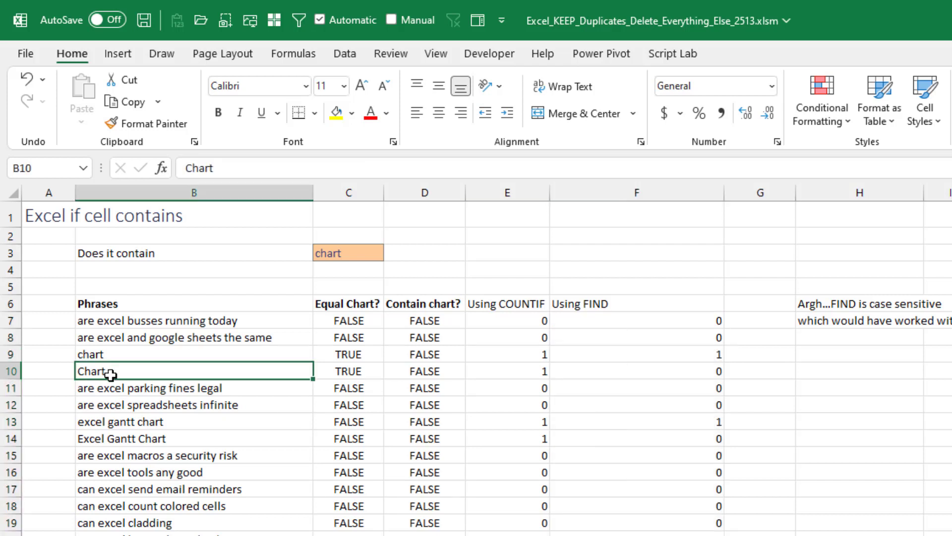
pyautogui.click(620, 322)
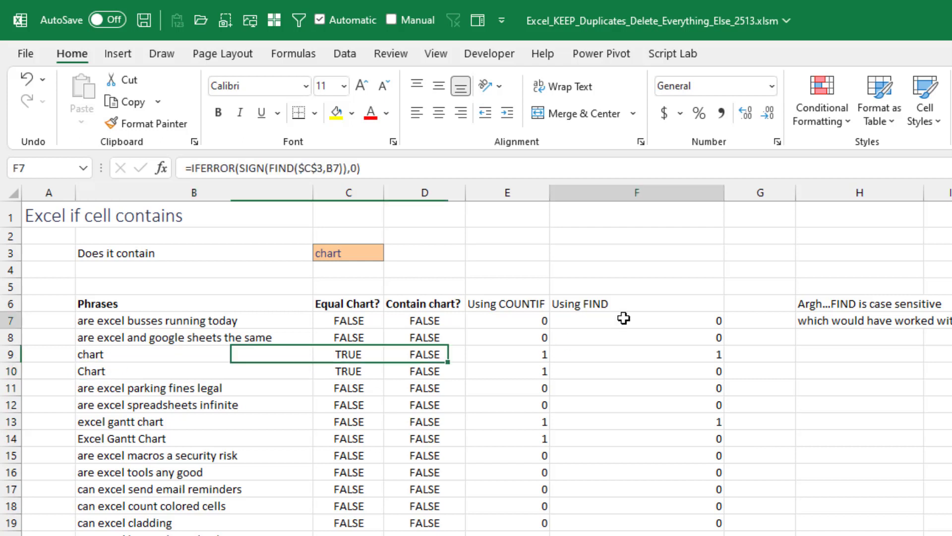
pyautogui.click(327, 168)
pyautogui.write('lower')
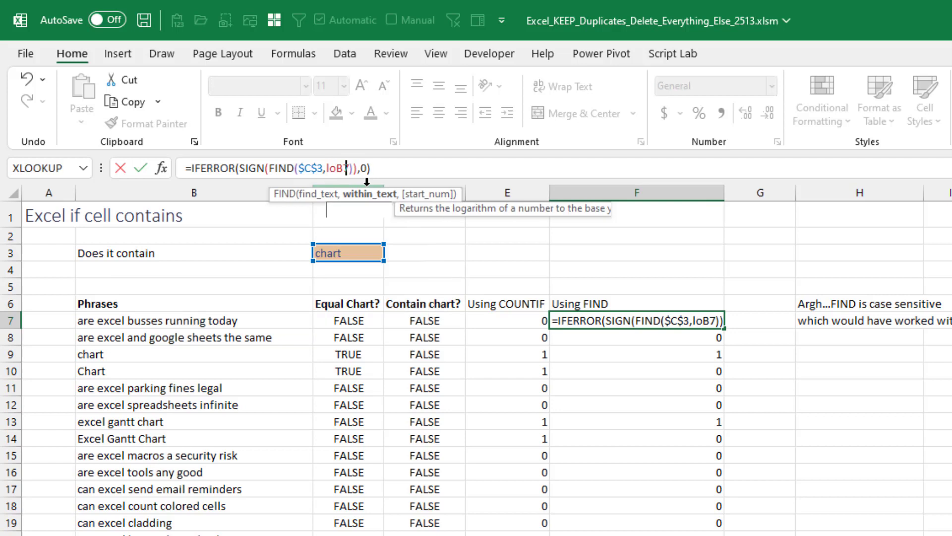
pyautogui.write('(')
pyautogui.press('Right')
pyautogui.press('Right')
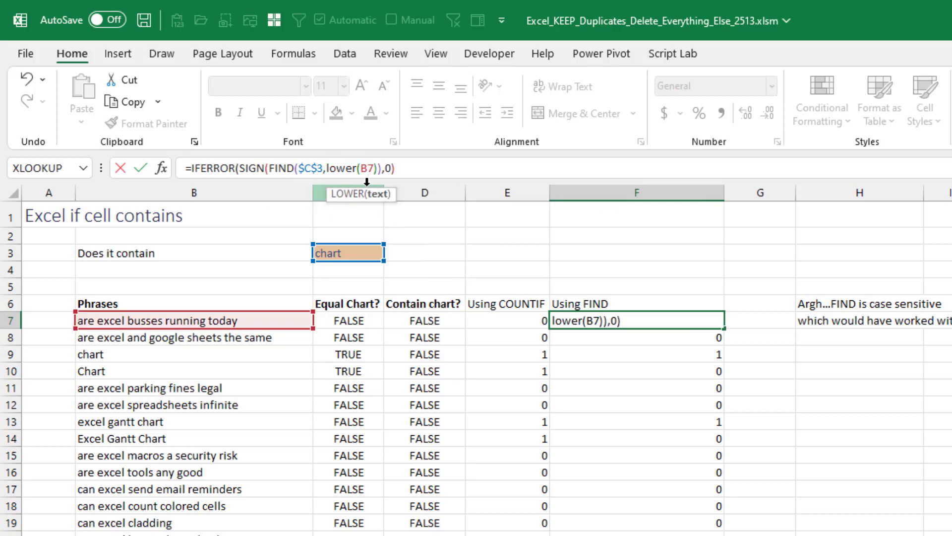
pyautogui.write(')')
pyautogui.hotkey('ctrl', 'Return')
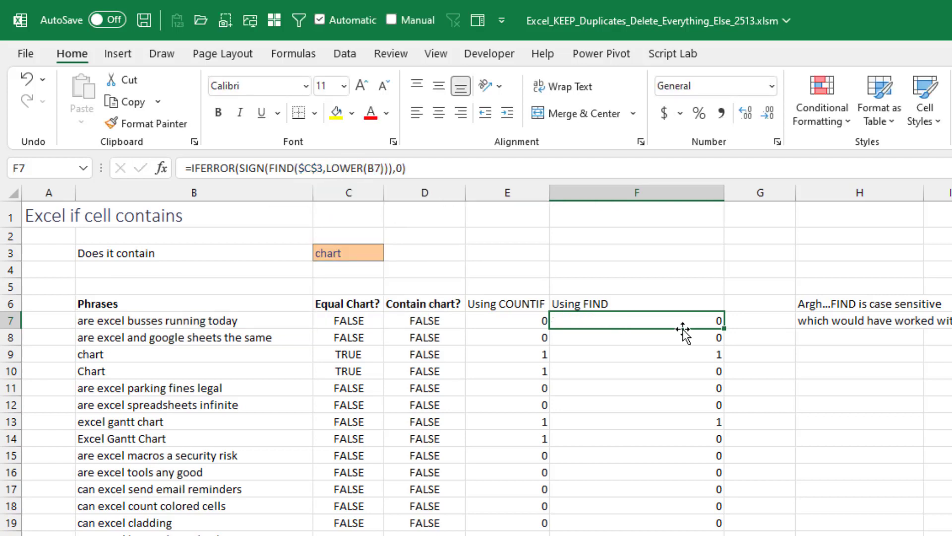
pyautogui.doubleClick(725, 329)
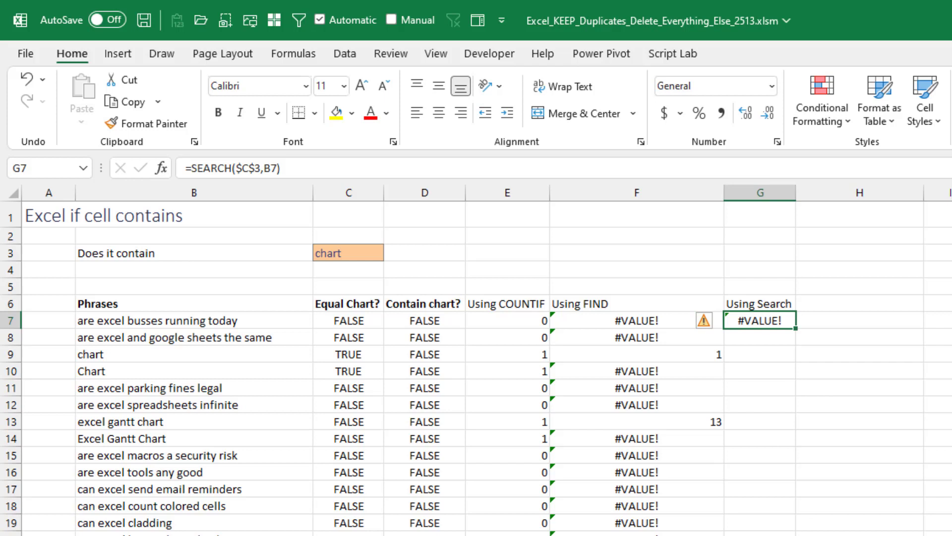
# - Fill =SEARCH($C$3,B7) down column G and check G9, G10, G13 and G14 return 1 or 13
pyautogui.press('F2')
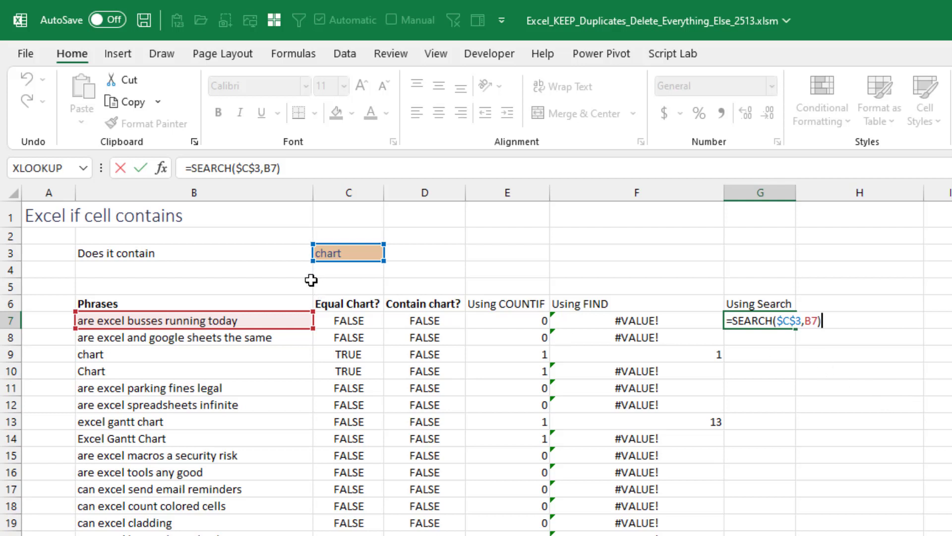
pyautogui.hotkey('ctrl', 'Return')
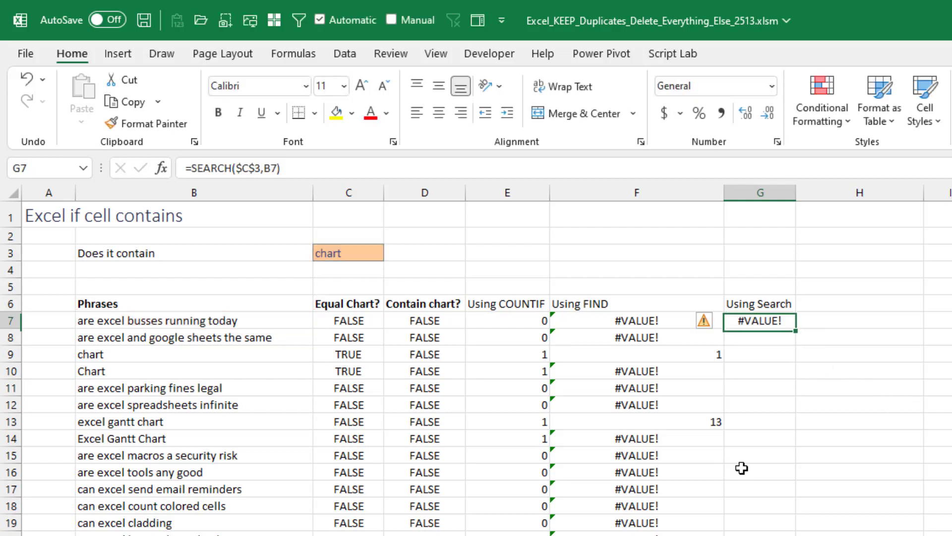
pyautogui.doubleClick(797, 332)
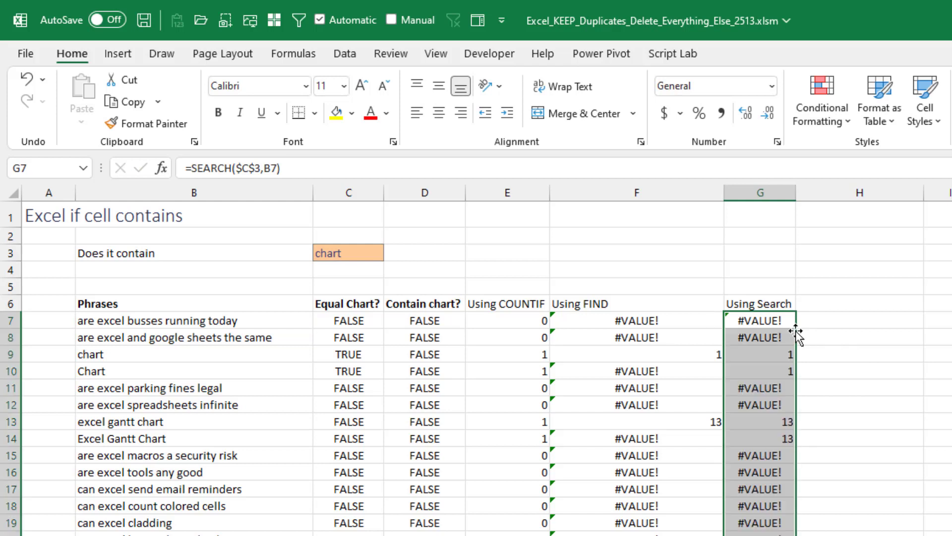
pyautogui.click(786, 354)
pyautogui.click(786, 368)
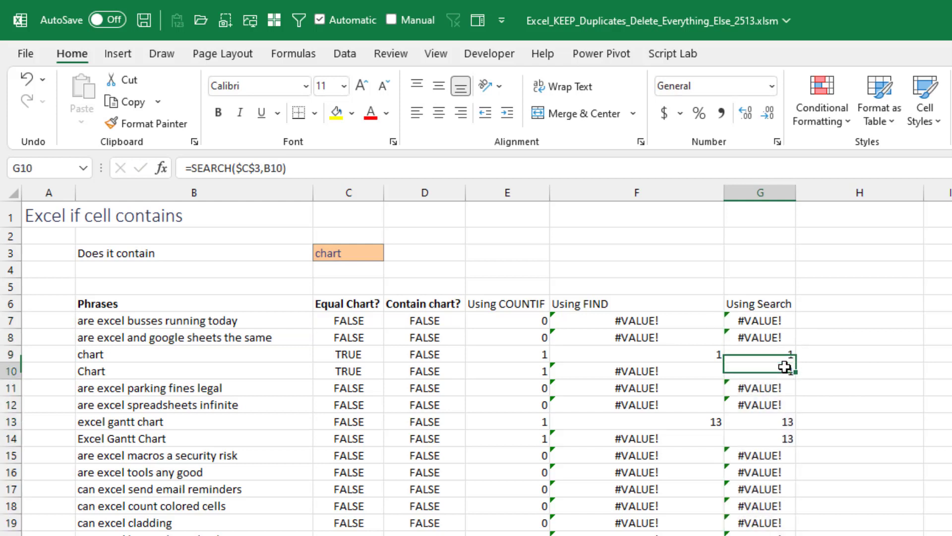
pyautogui.click(784, 417)
pyautogui.click(785, 436)
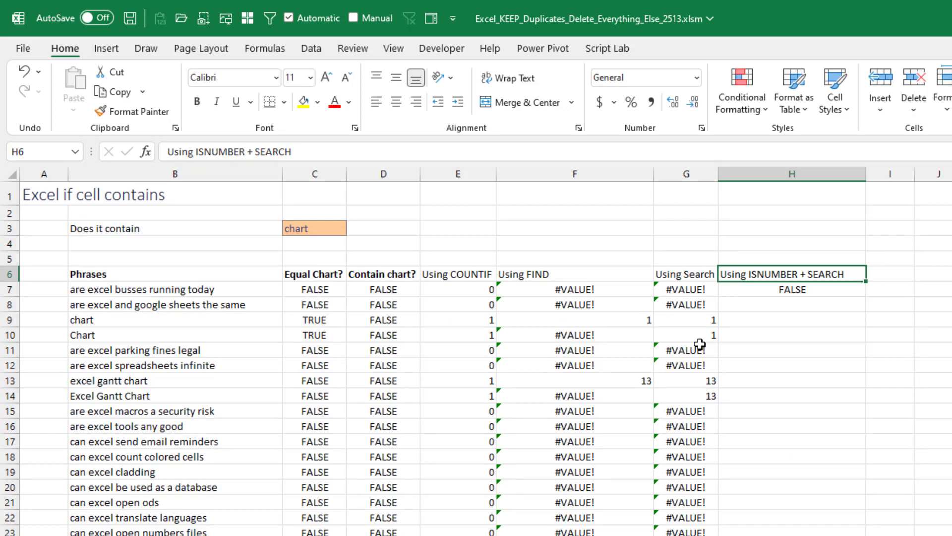
# - Confirm =ISNUMBER(SEARCH($C$3,B7)) in H7 and fill it down column H
pyautogui.press('Down')
pyautogui.press('F2')
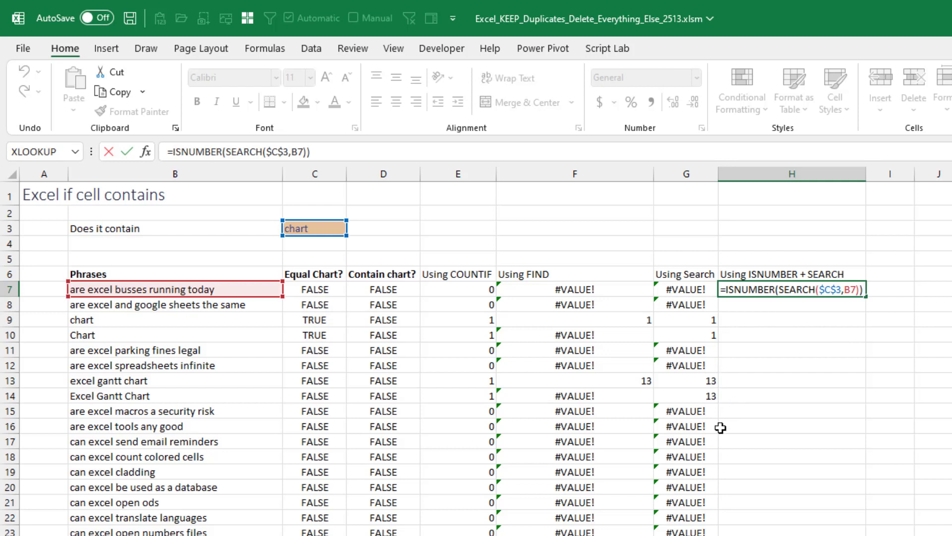
pyautogui.hotkey('ctrl', 'Return')
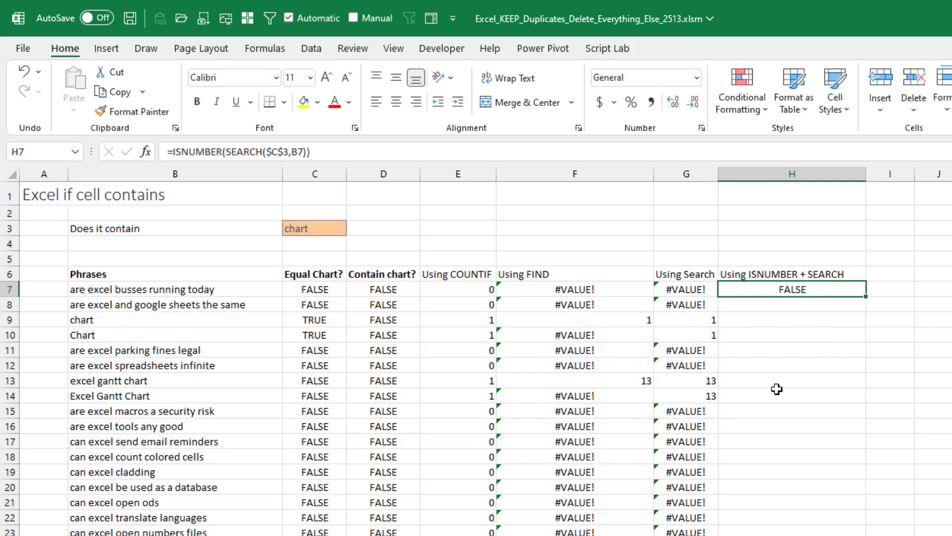
pyautogui.doubleClick(867, 297)
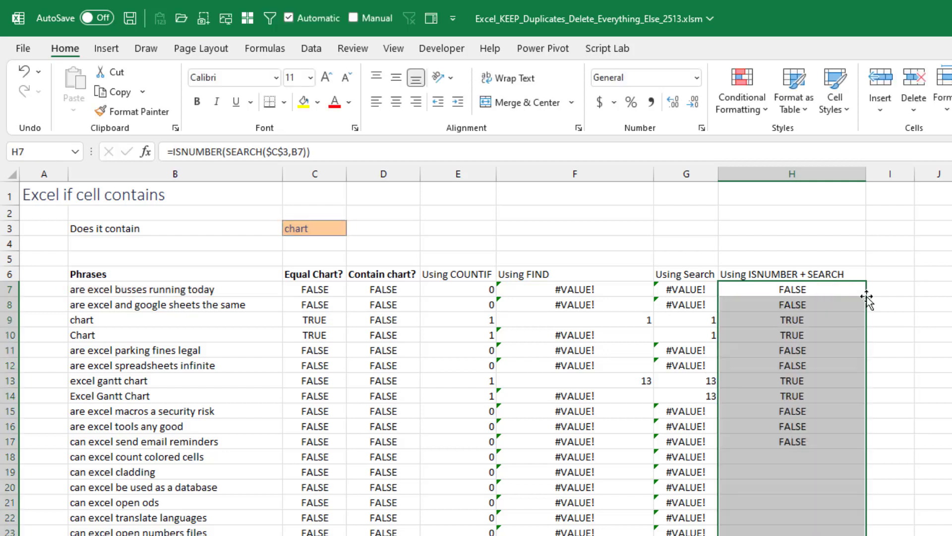
# - Turn on Data > Filter and uncheck FALSE in the ISNUMBER + SEARCH column's dropdown
pyautogui.click(813, 274)
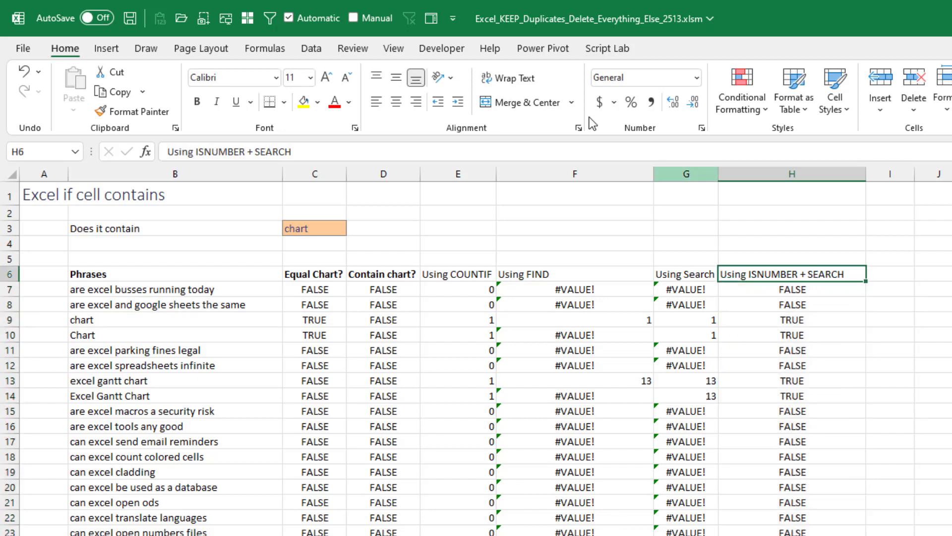
pyautogui.click(311, 48)
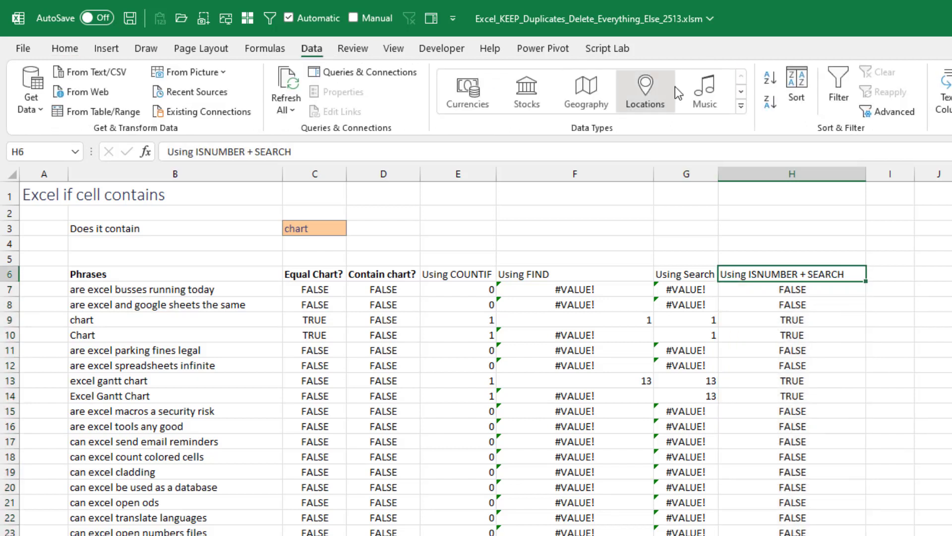
pyautogui.click(838, 89)
pyautogui.click(860, 275)
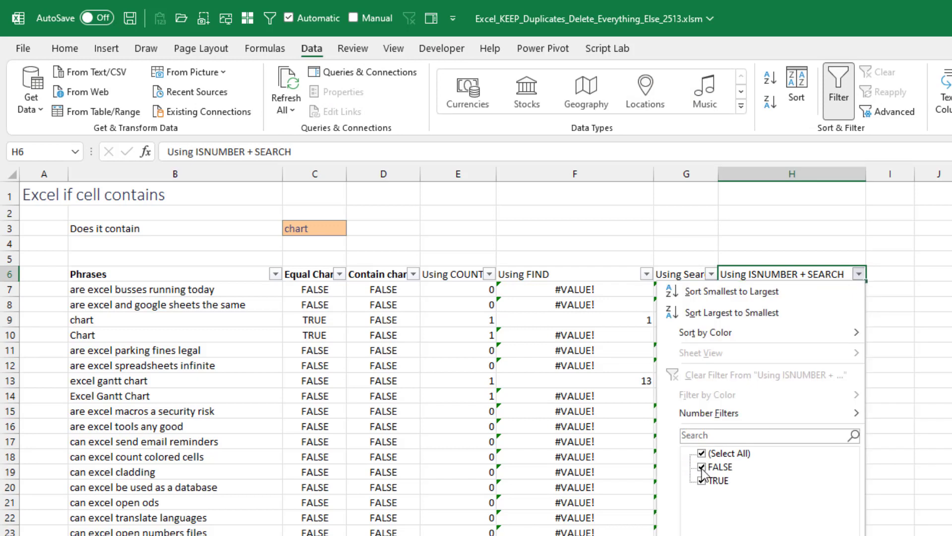
pyautogui.click(701, 467)
pyautogui.press('Return')
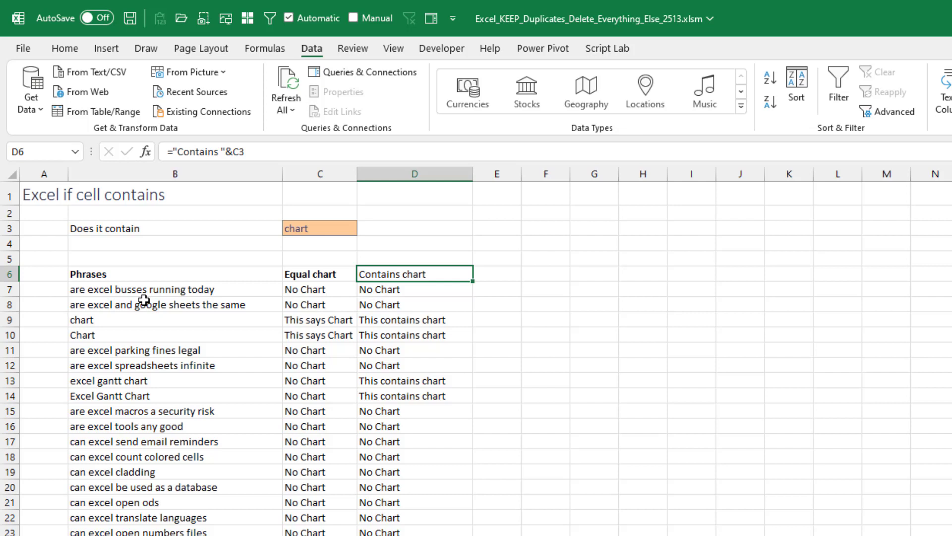
# - Inspect the IF formulas in C7 (B7=$C$3) and D7 (ISNUMBER(SEARCH($C$3,B7)))
pyautogui.press('Down')
pyautogui.press('Left')
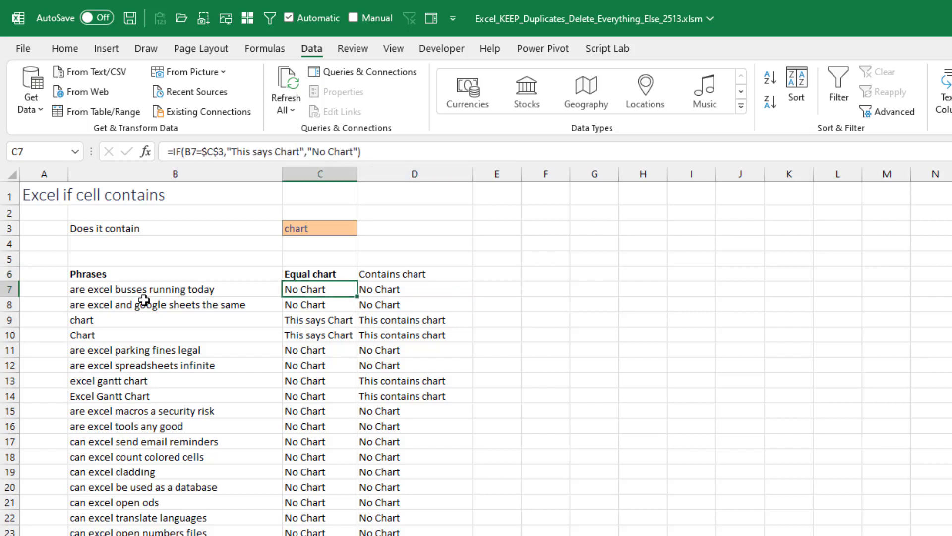
pyautogui.press('F2')
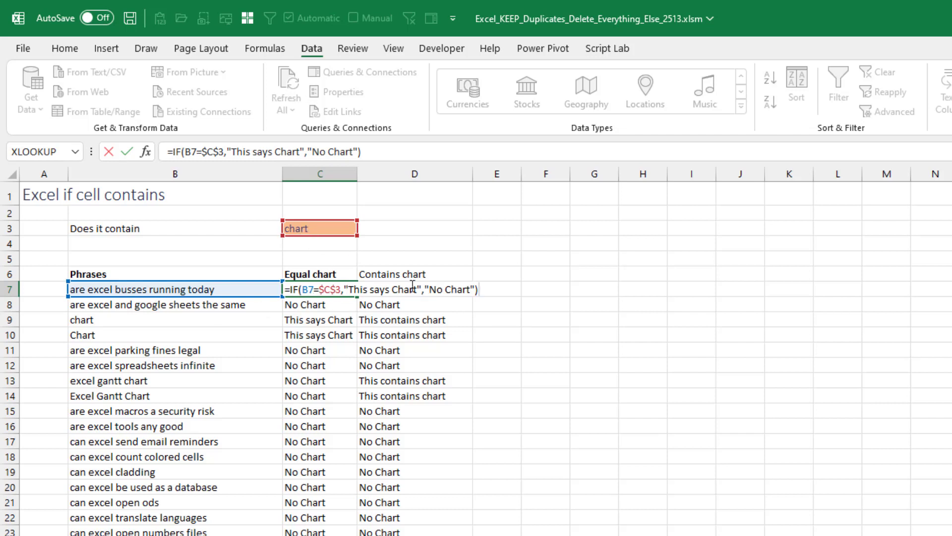
pyautogui.click(465, 296)
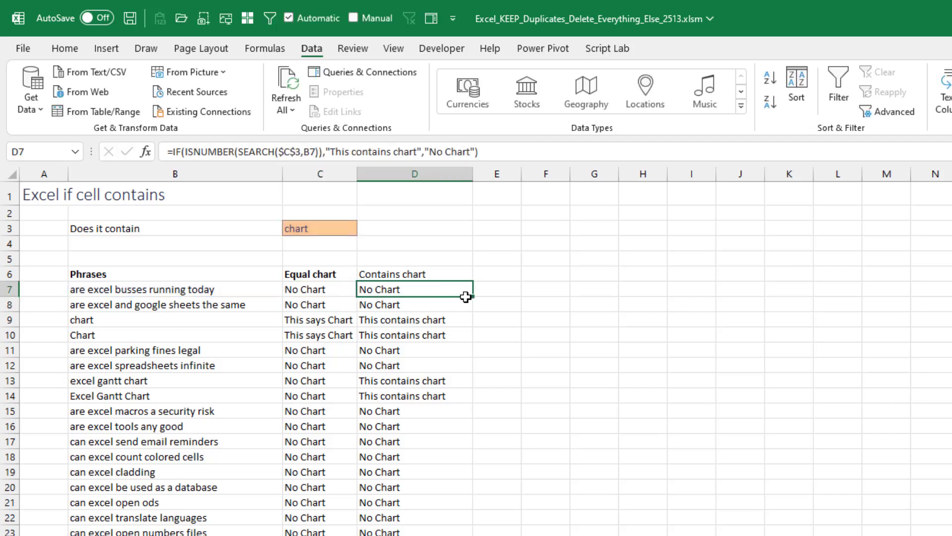
pyautogui.press('F2')
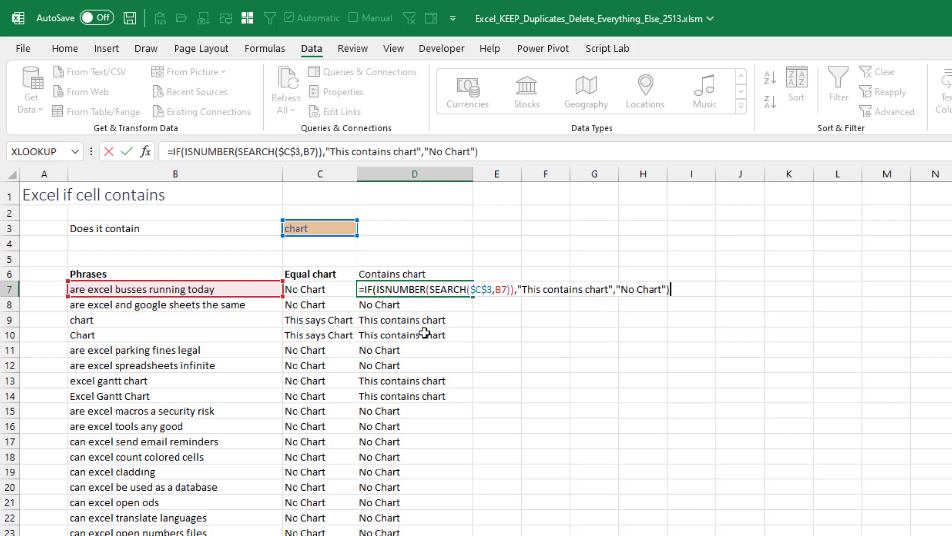
pyautogui.press('Return')
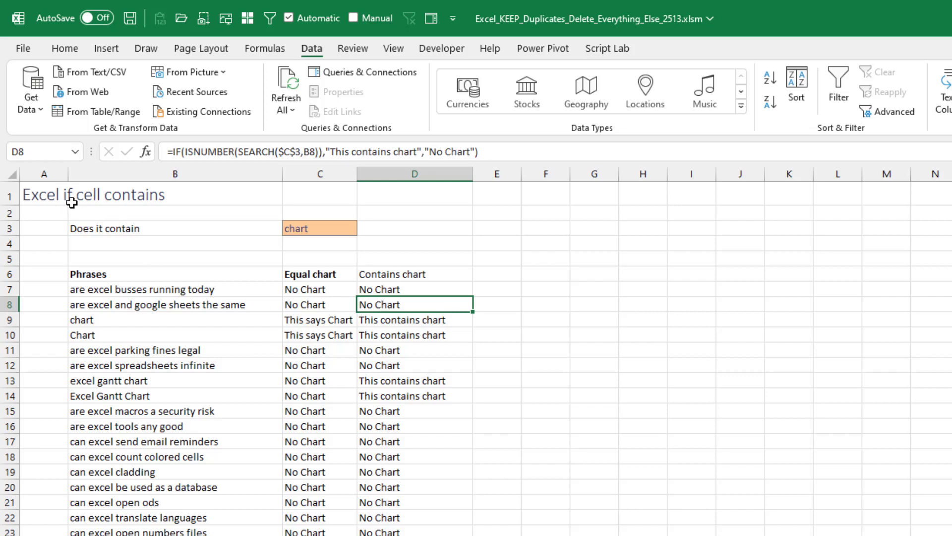
# - Turn on filtering for the Phrases column and search its filter list for 'chart'
pyautogui.click(103, 276)
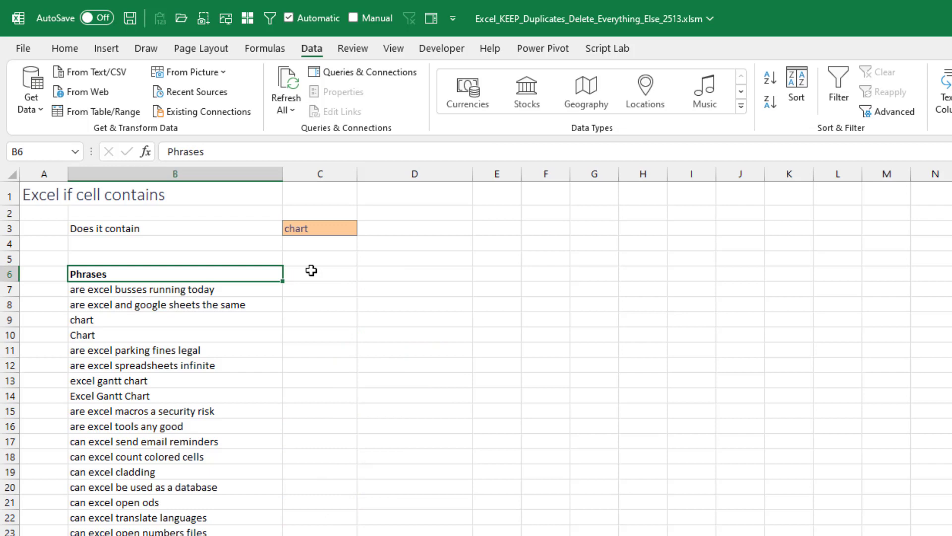
pyautogui.click(849, 79)
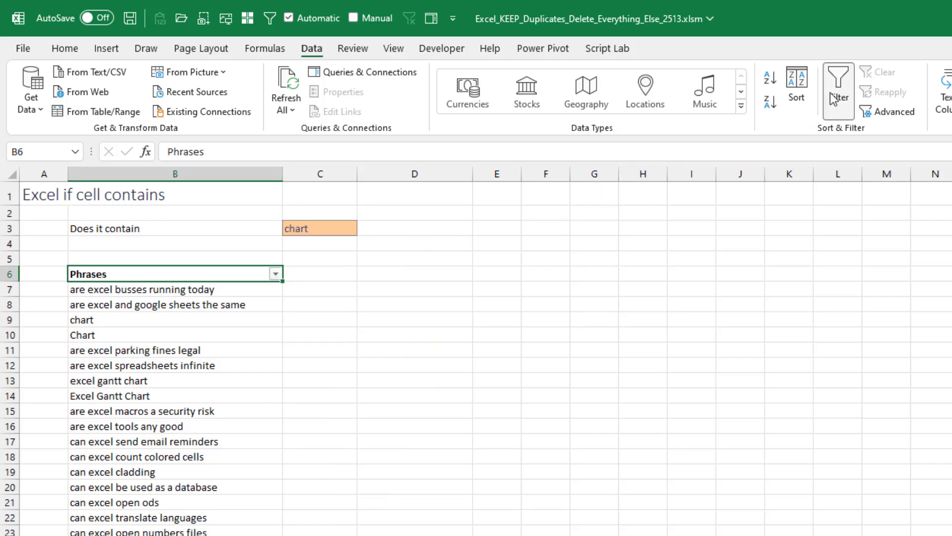
pyautogui.click(276, 274)
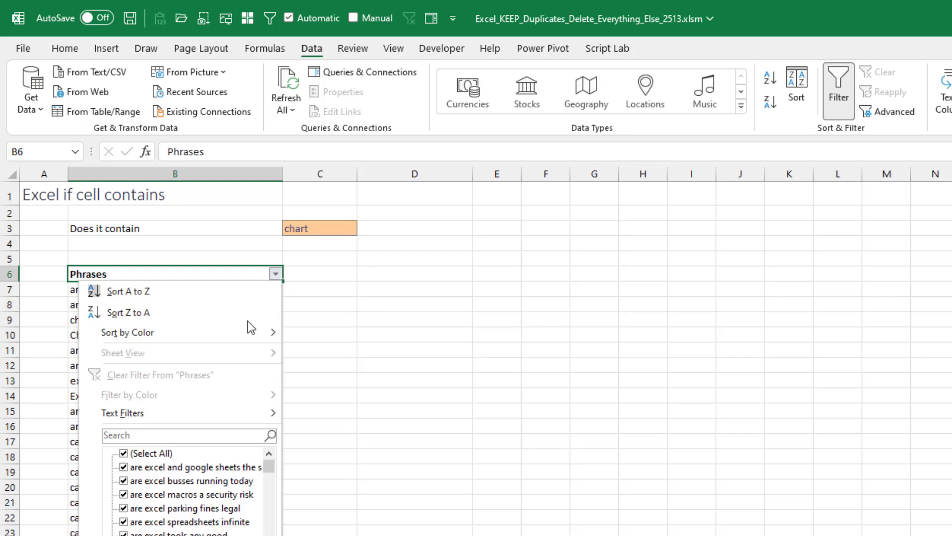
pyautogui.click(165, 434)
pyautogui.write('chart')
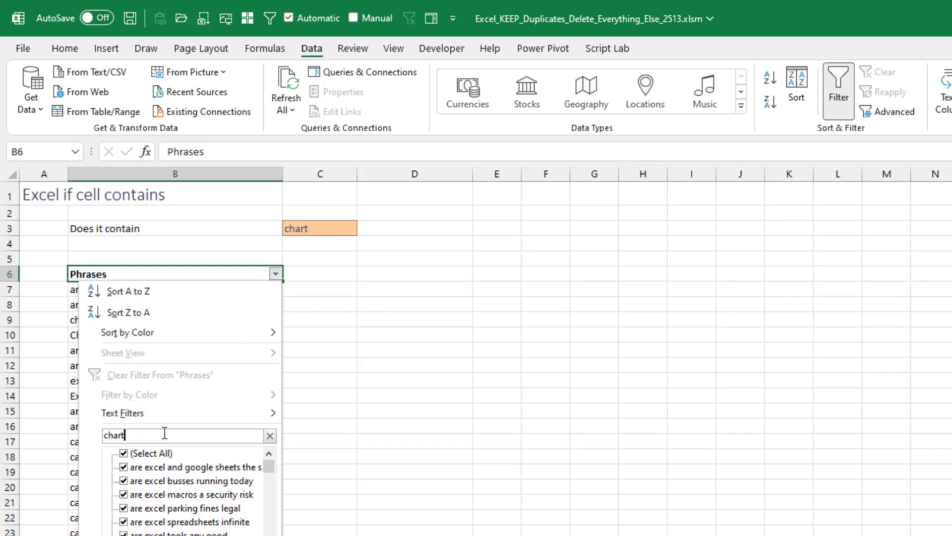
pyautogui.press('Return')
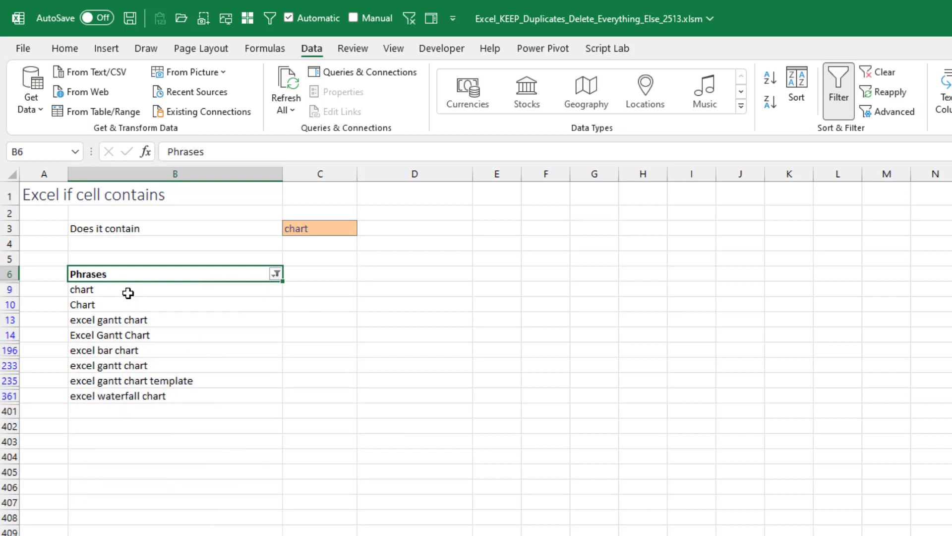